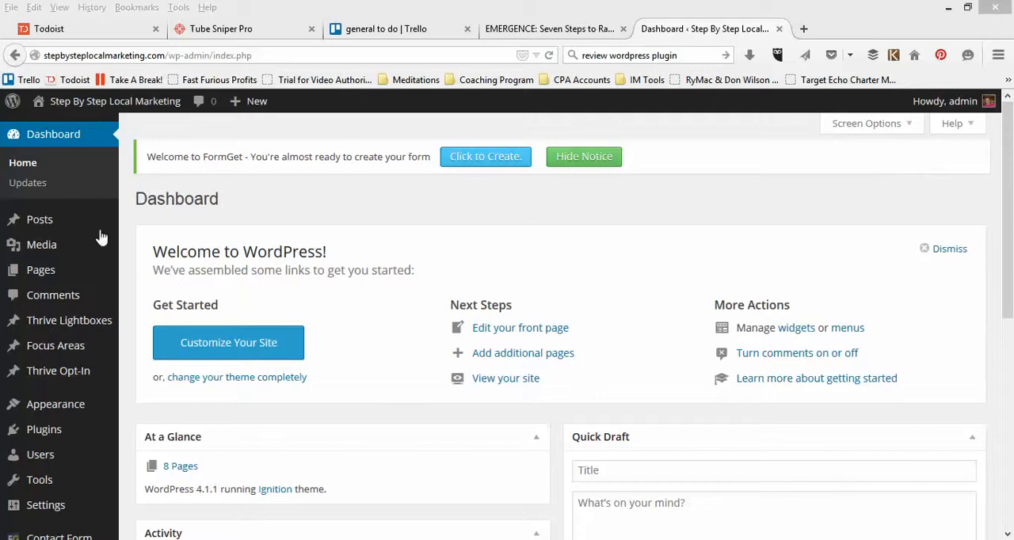
Step: Open the list of all site pages and look through the existing pages
mouse_move(77, 111)
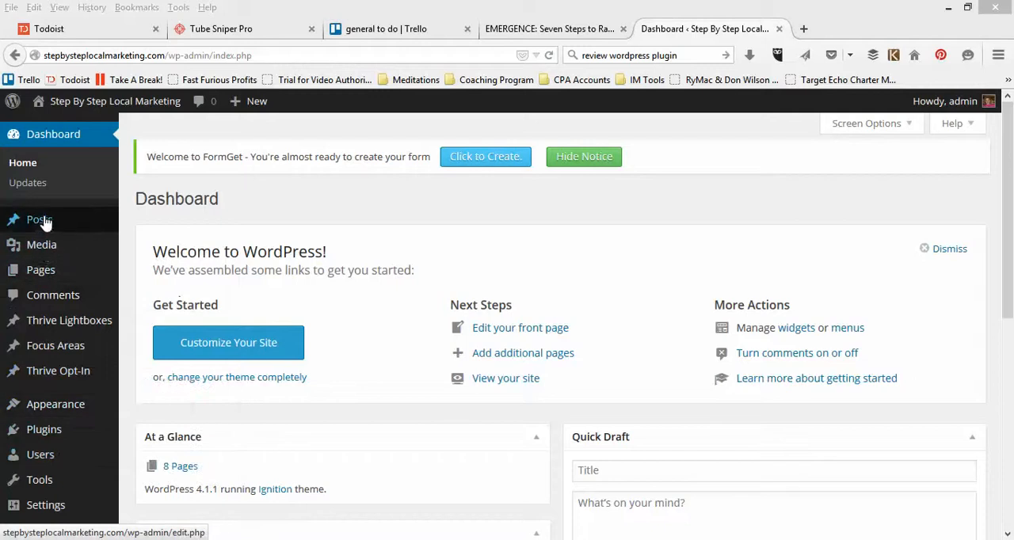
mouse_move(47, 274)
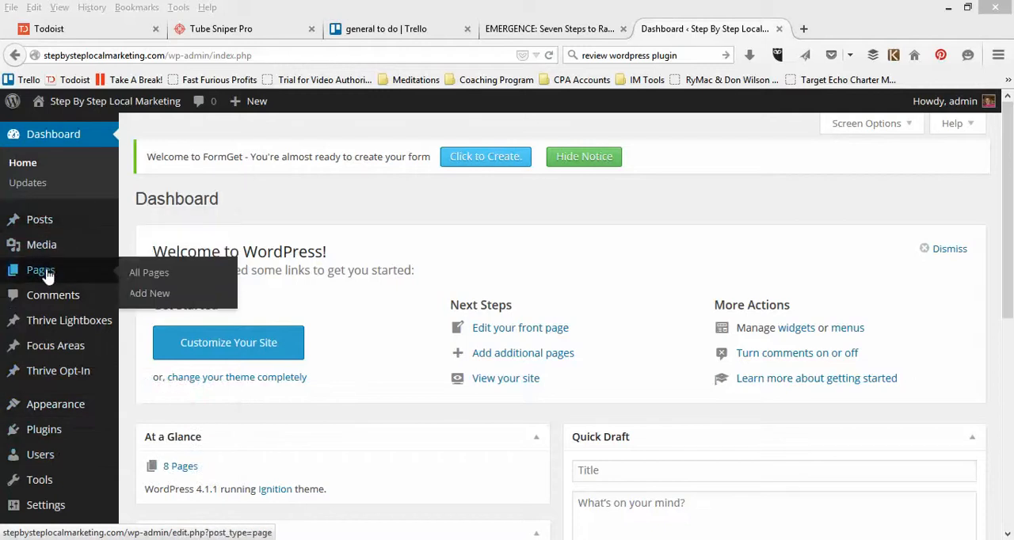
click(149, 272)
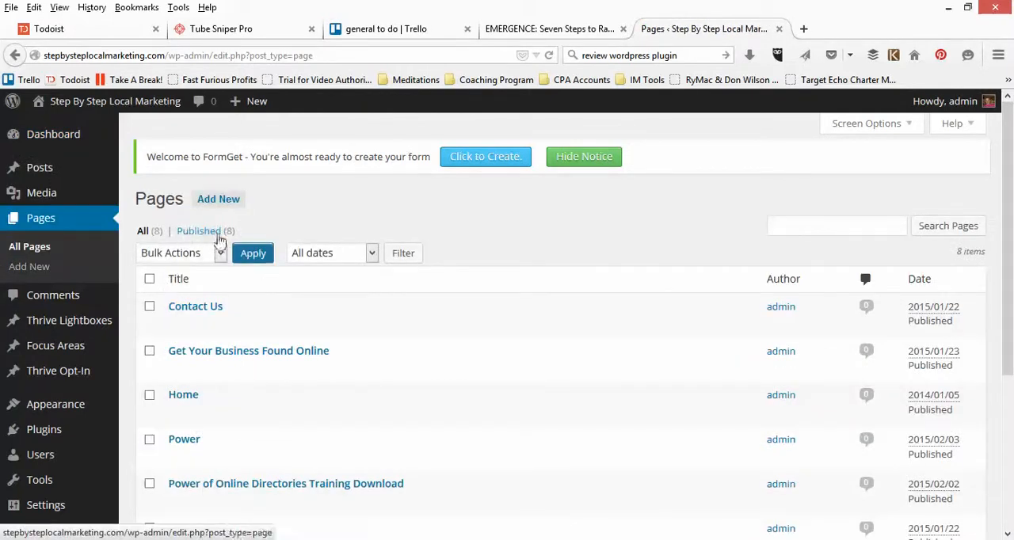
scroll(242, 319, down, 5)
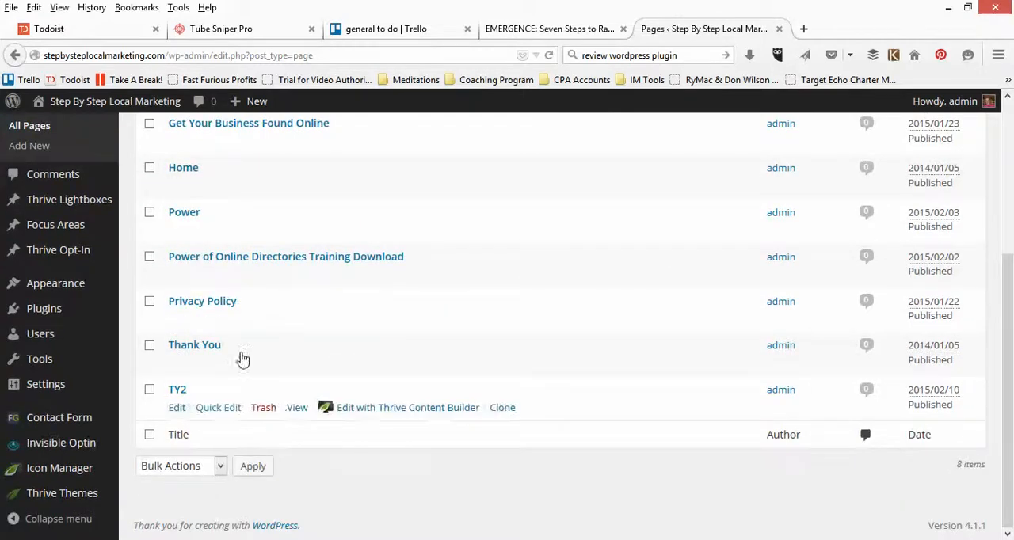
scroll(277, 364, up, 5)
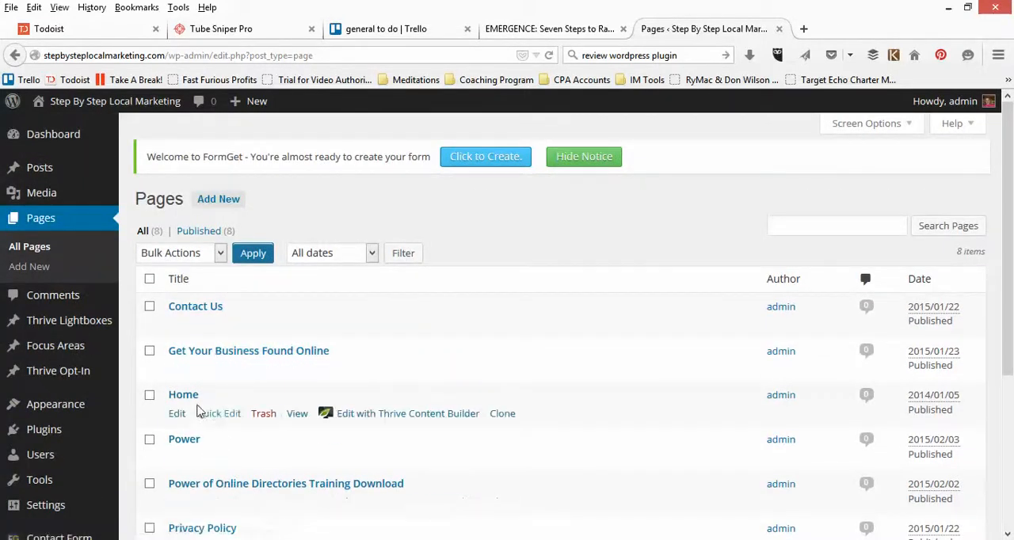
scroll(197, 427, down, 2)
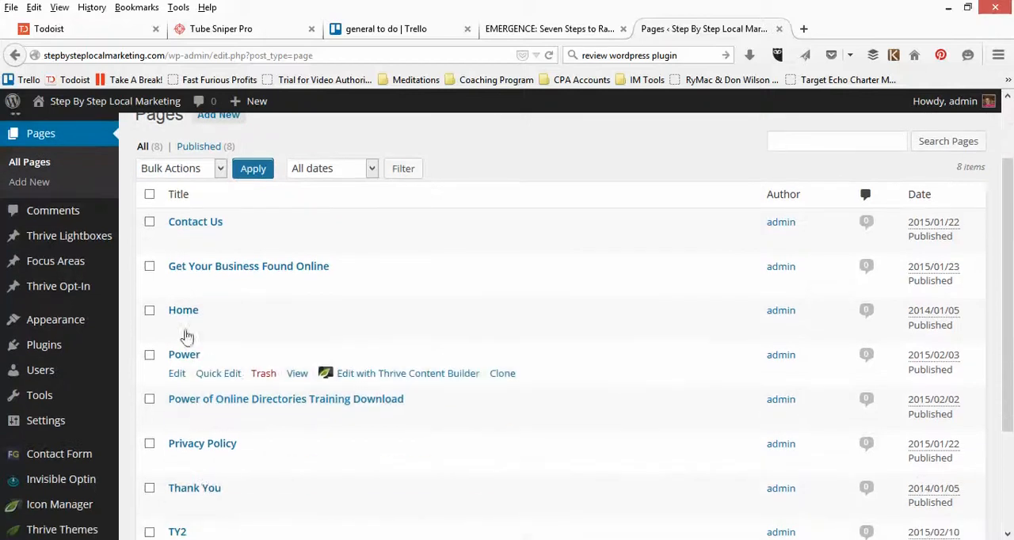
scroll(179, 267, up, 2)
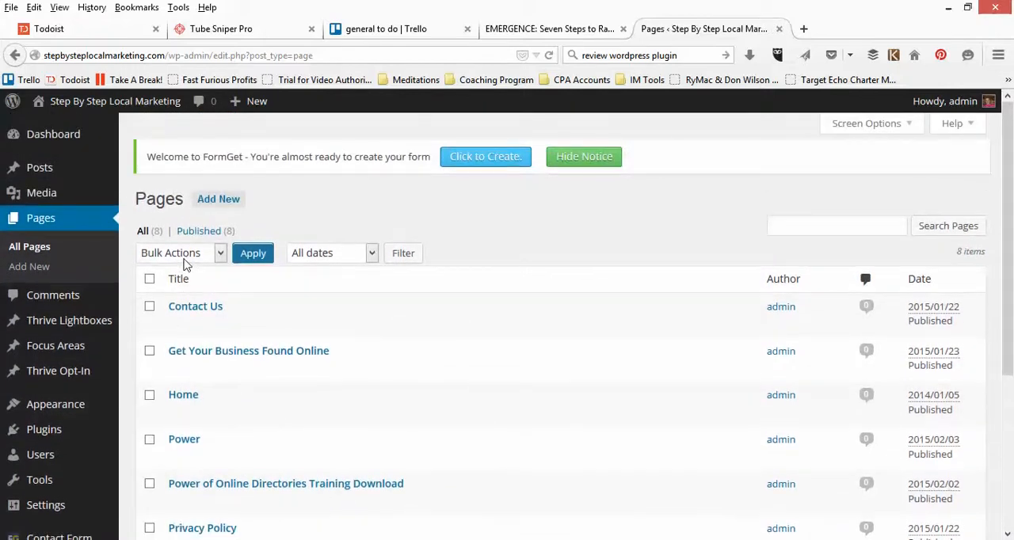
Step: Search the plugin directory for woocommerce and browse the results
mouse_move(50, 438)
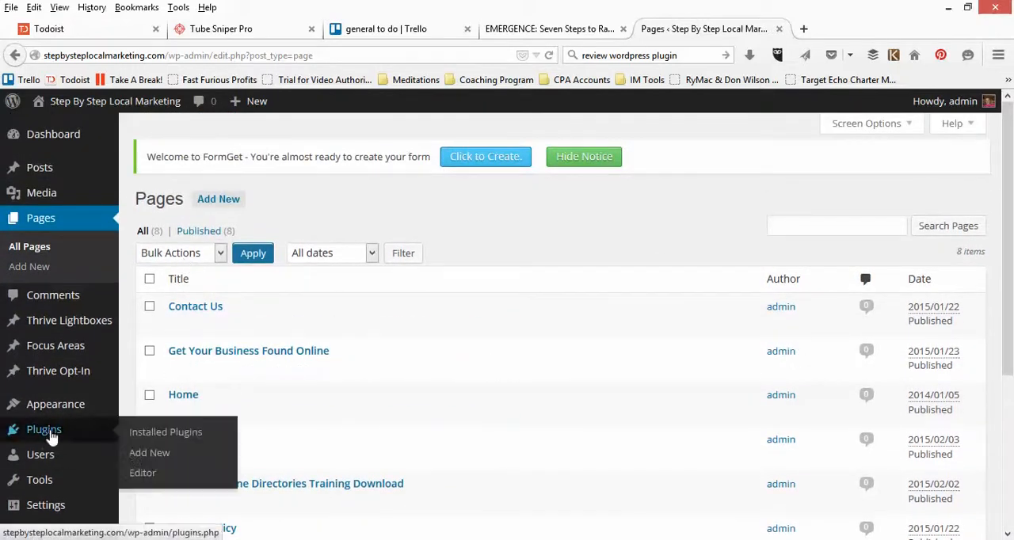
click(139, 458)
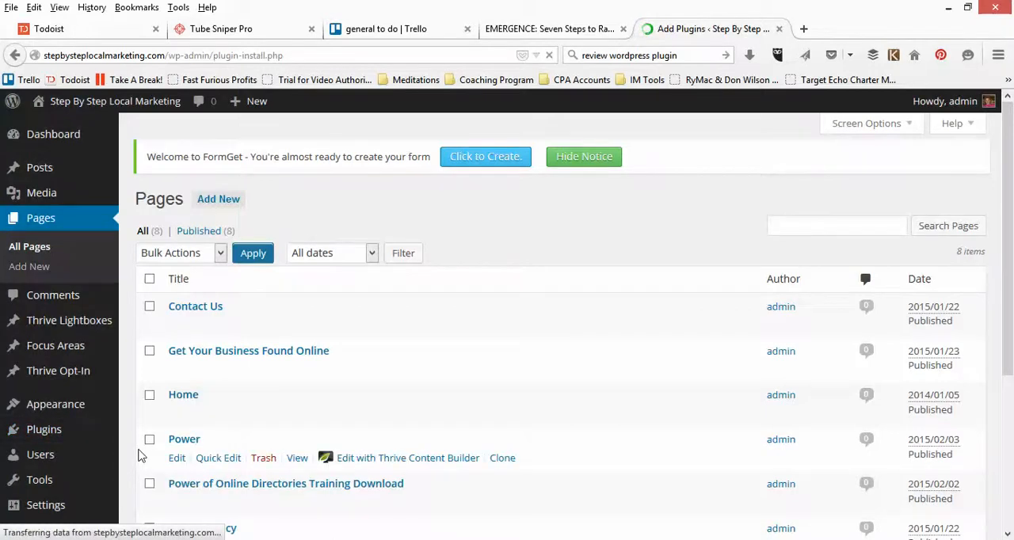
click(808, 244)
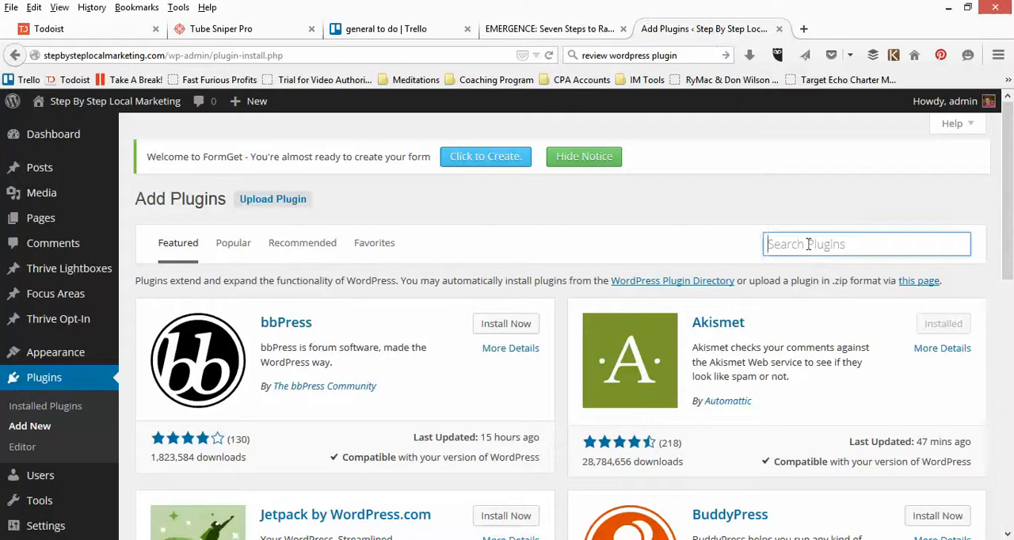
text(woo)
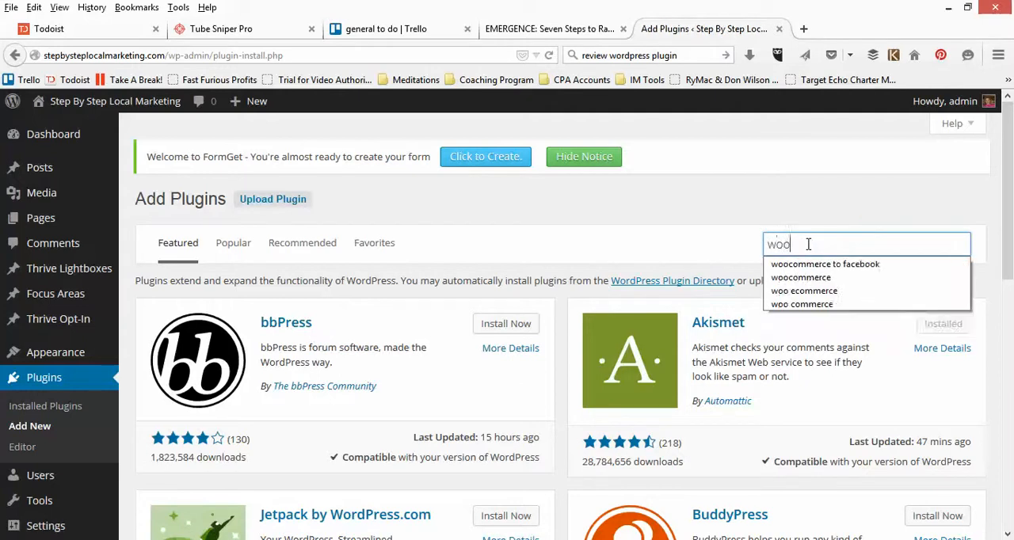
text(commer)
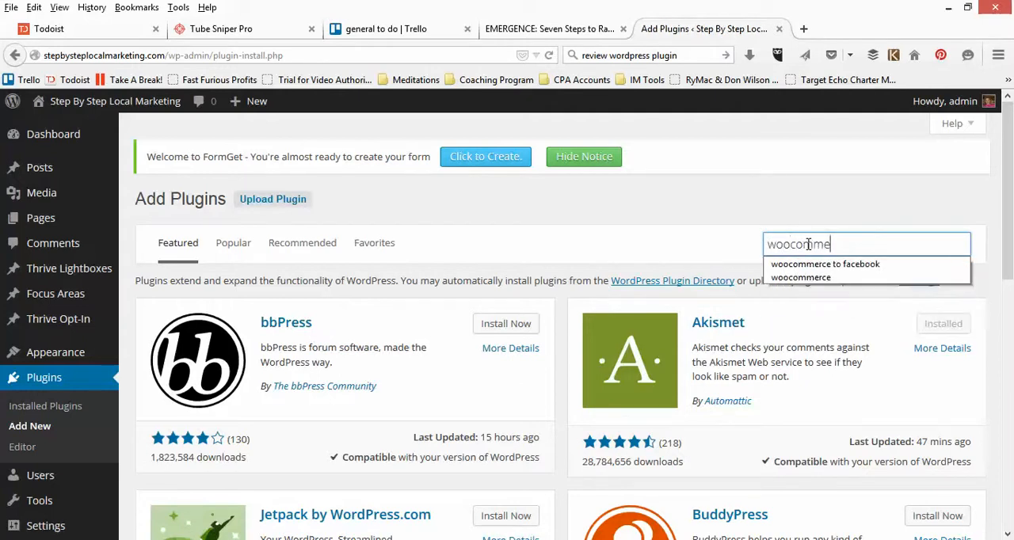
click(791, 279)
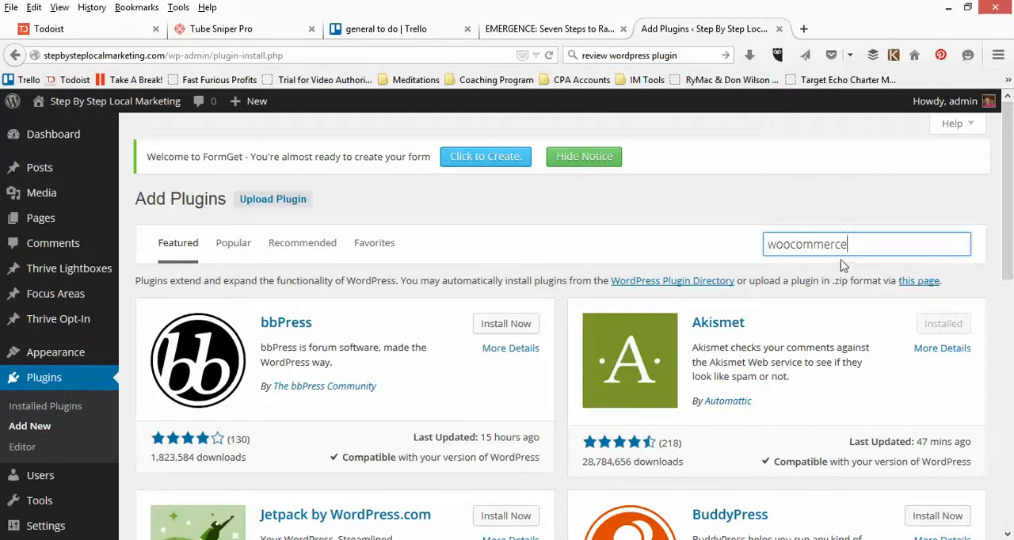
key(Return)
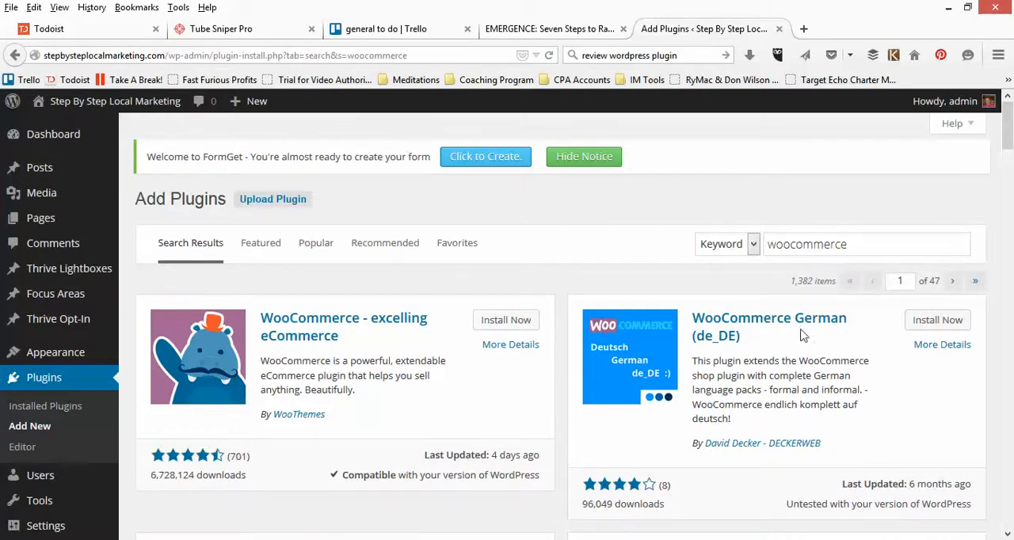
scroll(802, 336, down, 3)
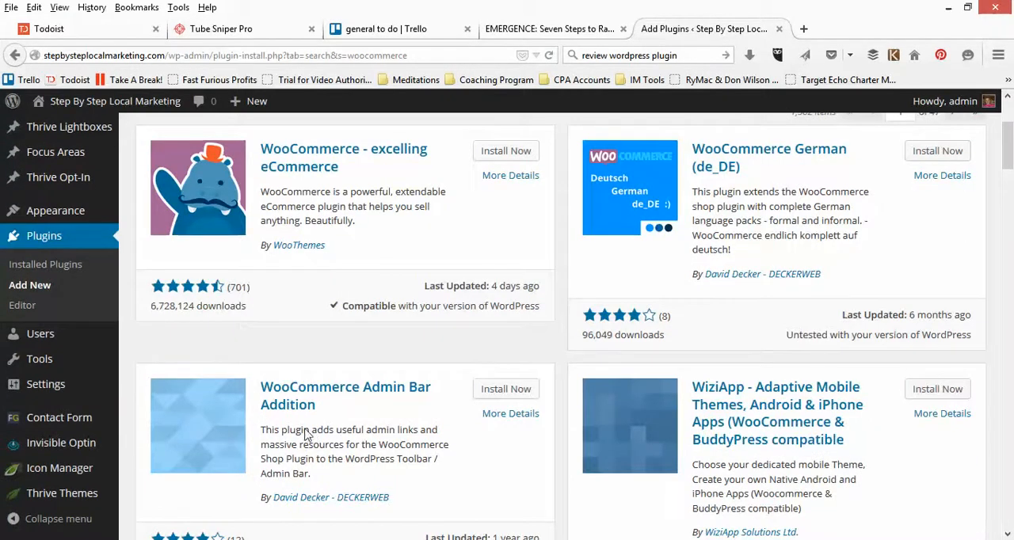
scroll(751, 439, down, 4)
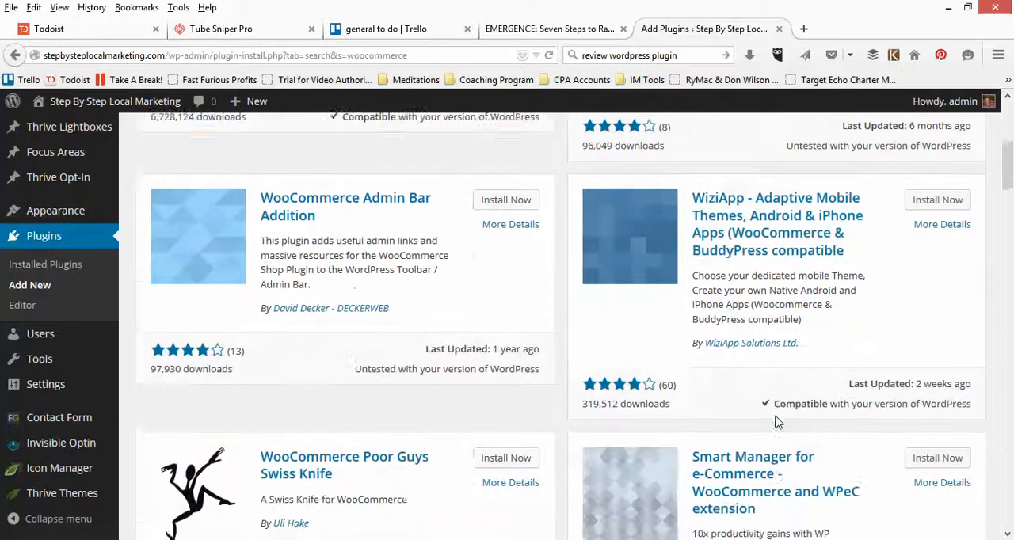
scroll(534, 301, down, 5)
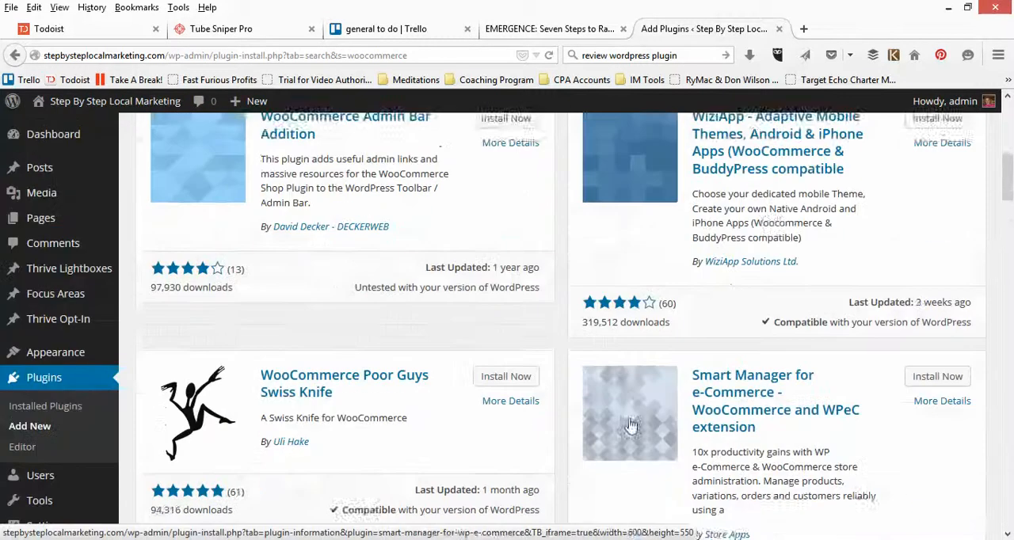
scroll(631, 425, up, 7)
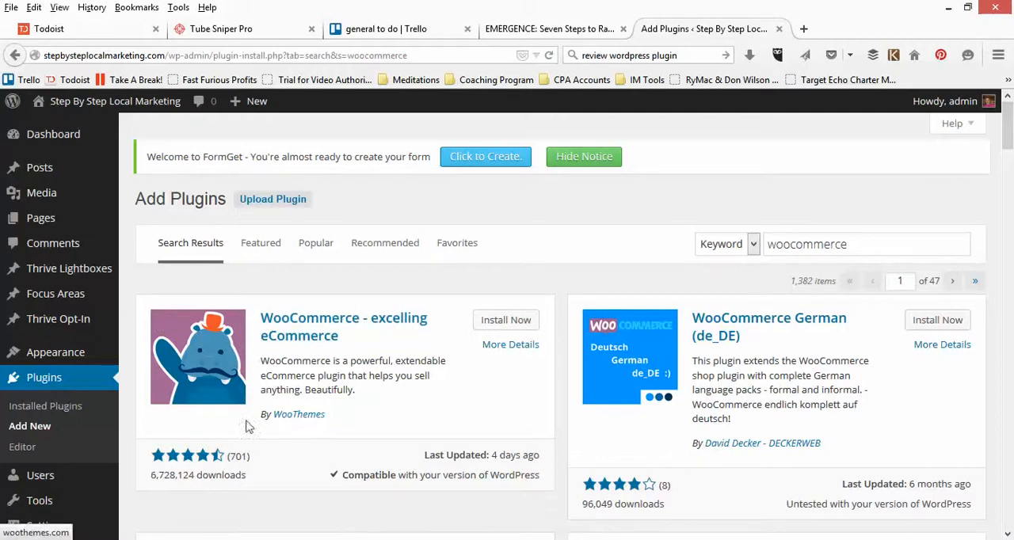
Step: Install the WooCommerce - excelling eCommerce plugin, confirm the installation, and activate it
click(502, 322)
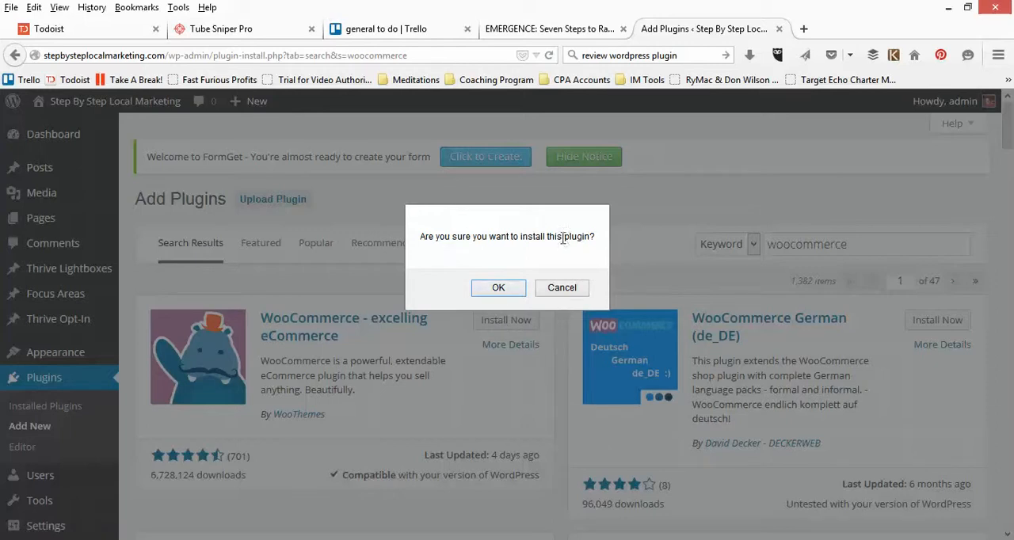
click(497, 287)
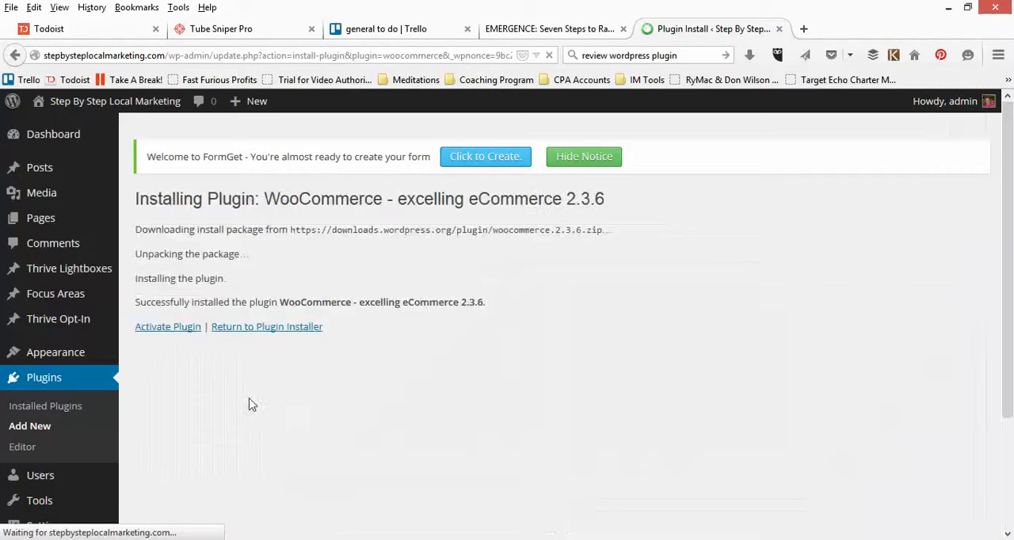
click(162, 330)
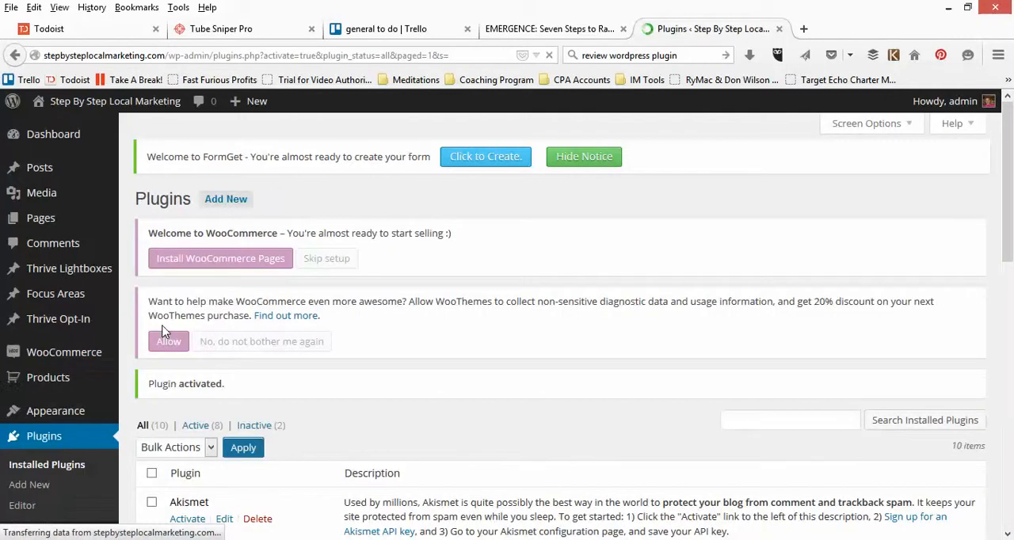
Step: Examine the new WooCommerce and Products admin menus
scroll(190, 329, down, 3)
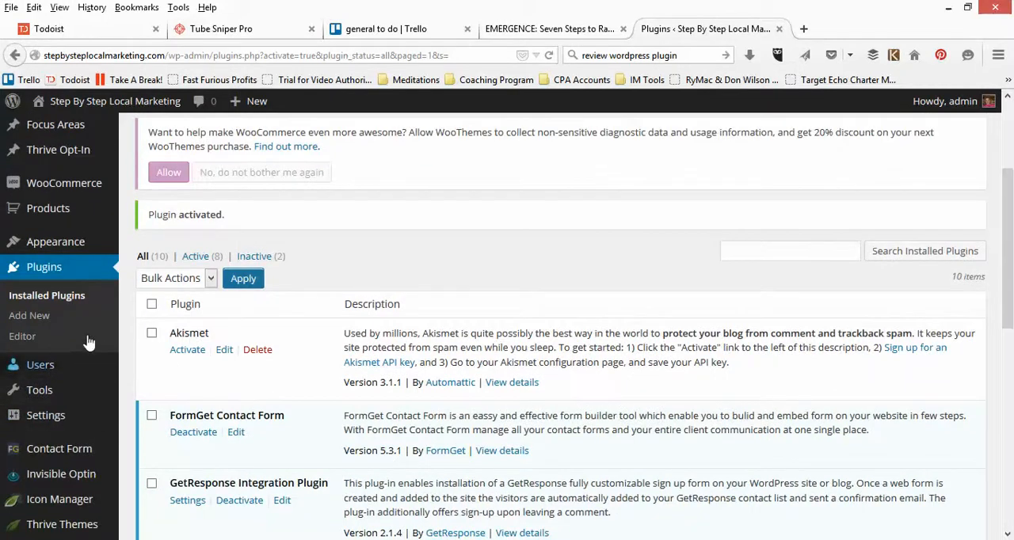
scroll(97, 343, up, 1)
scroll(95, 333, up, 1)
mouse_move(83, 271)
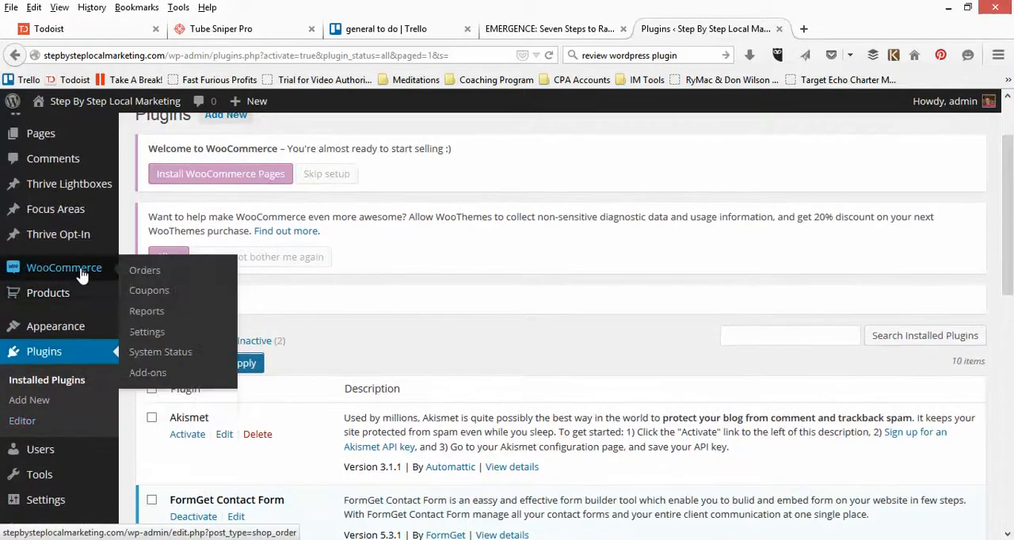
mouse_move(53, 299)
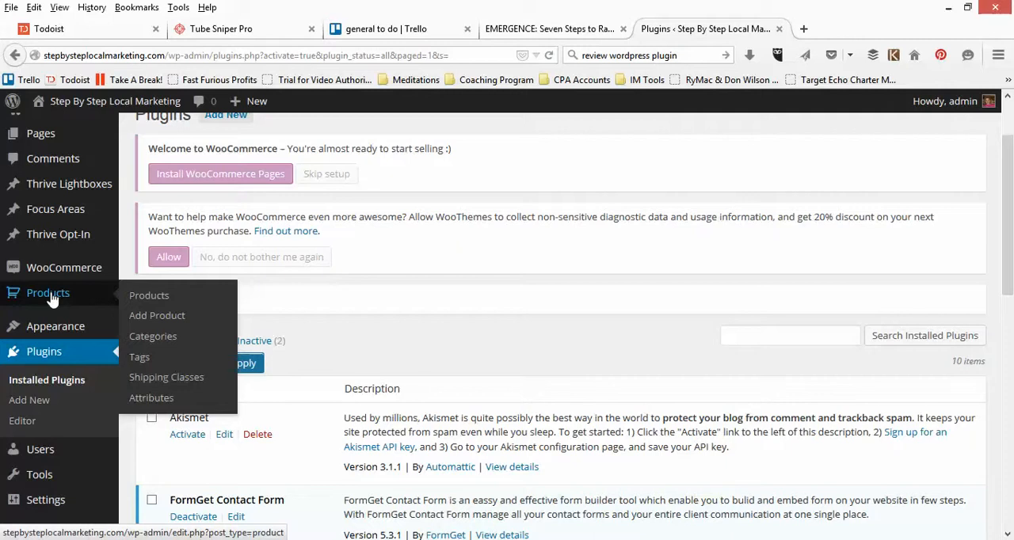
mouse_move(36, 272)
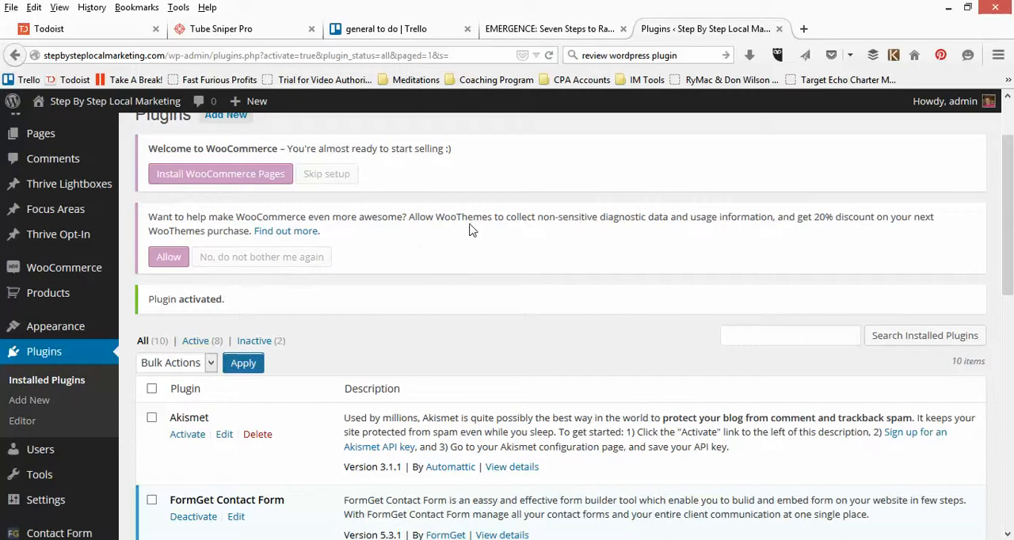
Step: Install the WooCommerce pages from the welcome notice
scroll(403, 263, up, 2)
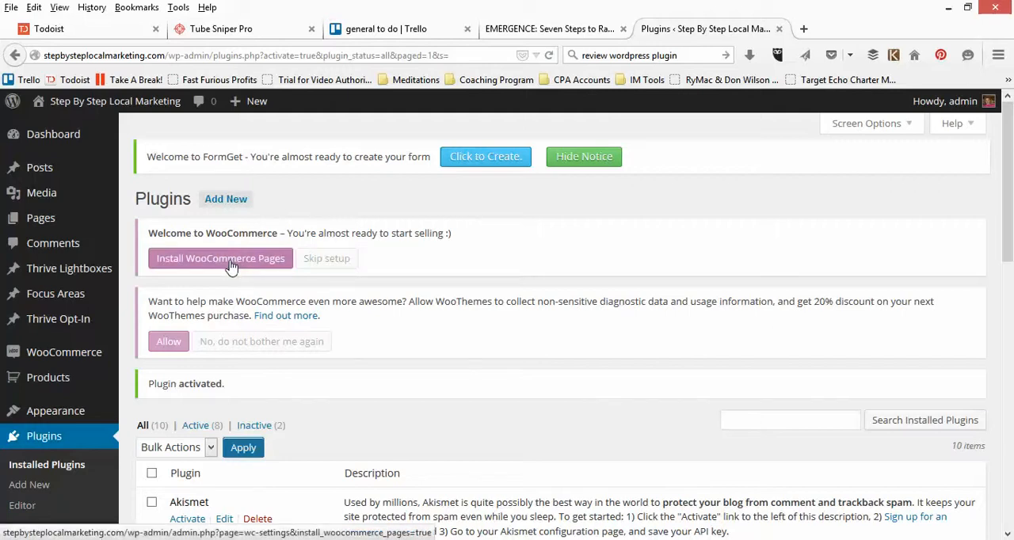
mouse_move(40, 222)
click(206, 261)
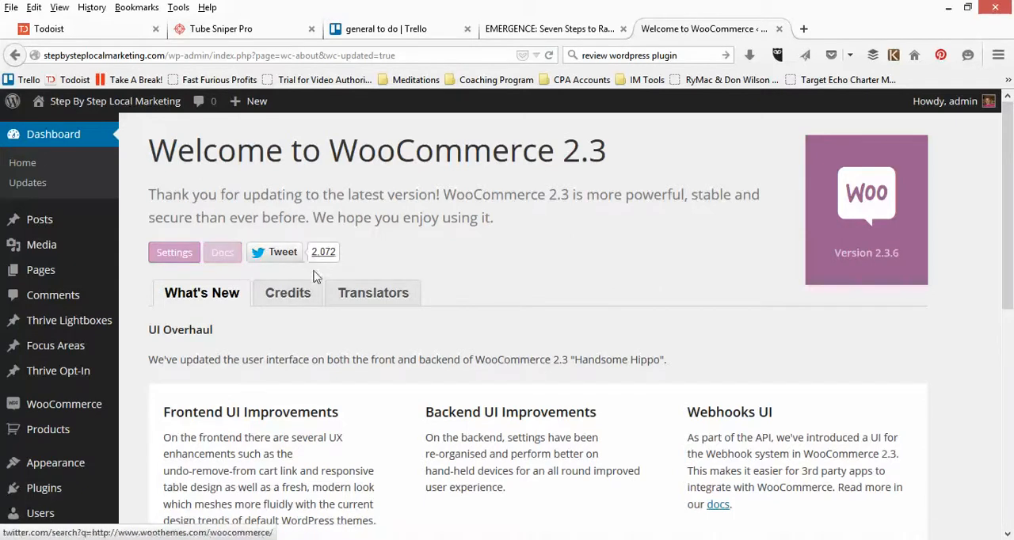
Step: Read through the Welcome to WooCommerce 2.3 overview page
scroll(317, 253, down, 2)
scroll(318, 288, down, 1)
scroll(317, 287, up, 3)
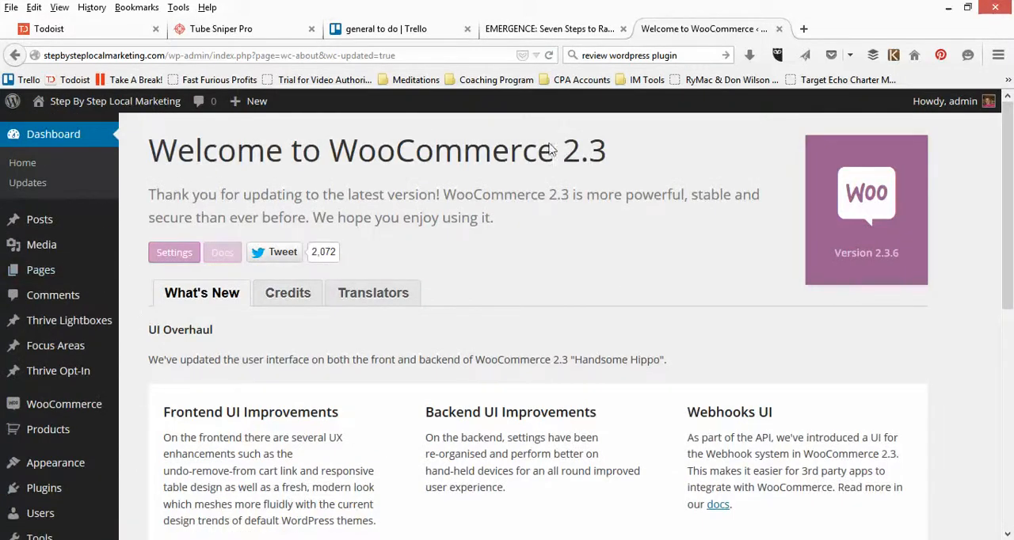
scroll(634, 268, down, 3)
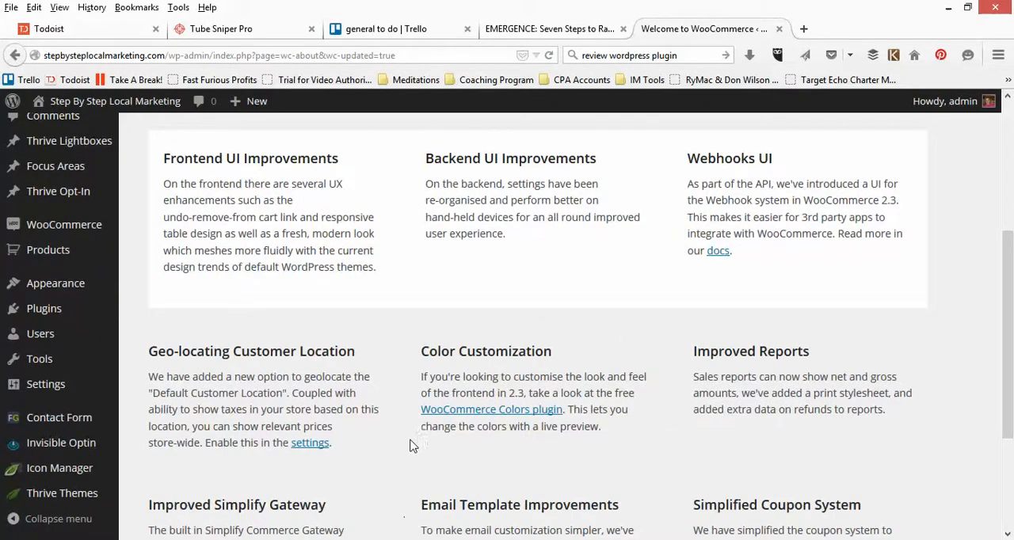
scroll(410, 432, down, 1)
scroll(408, 423, up, 3)
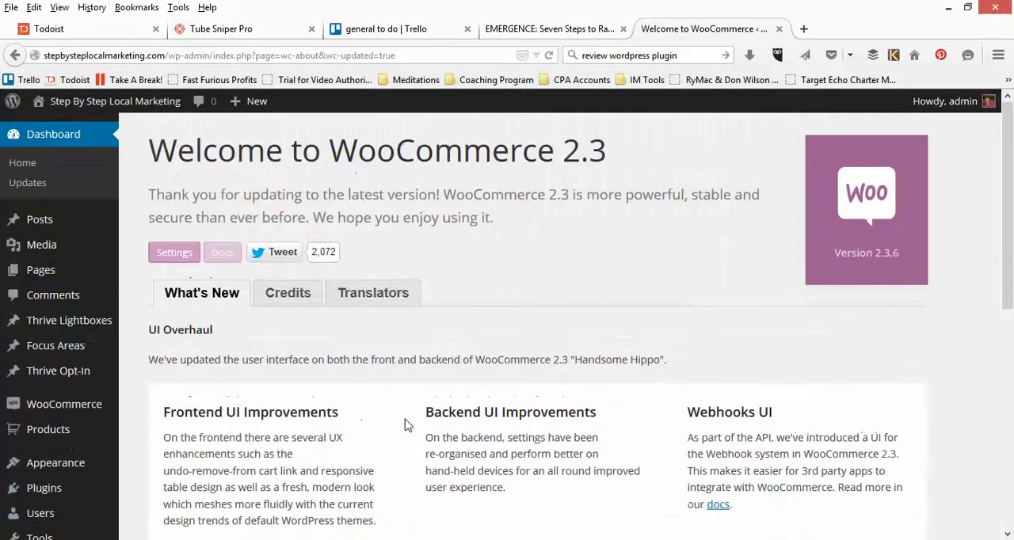
Step: Open the list of all pages and review the newly added store pages
mouse_move(59, 277)
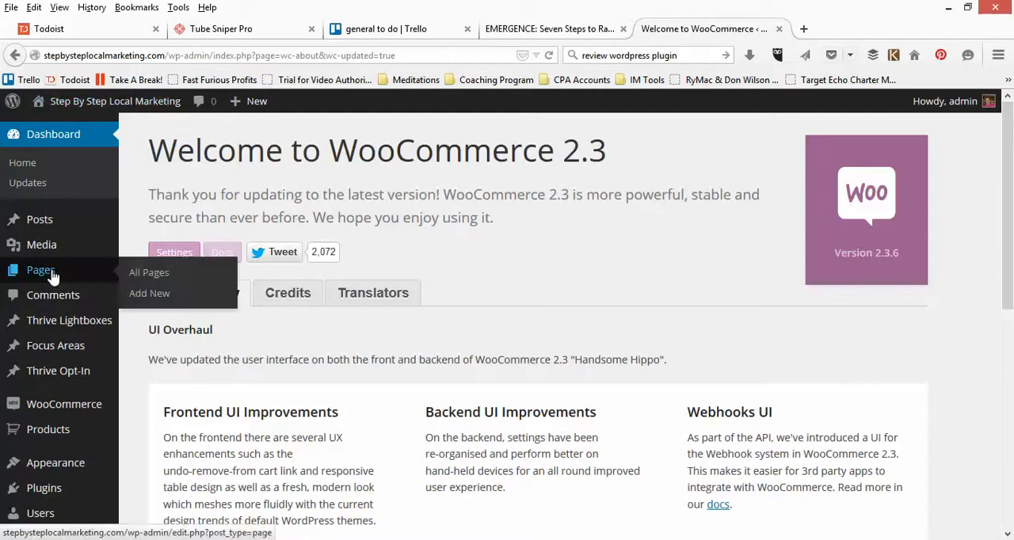
click(147, 278)
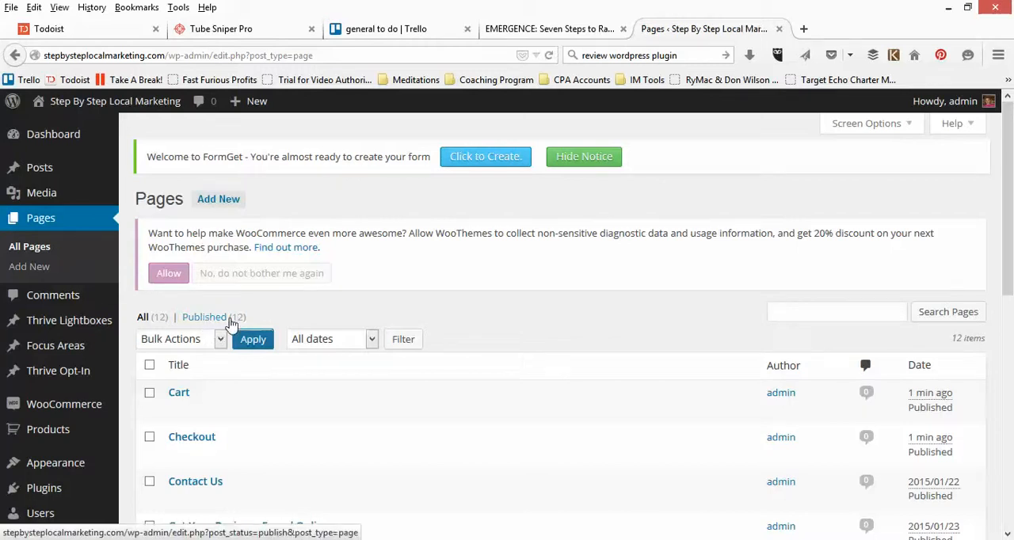
scroll(341, 323, down, 4)
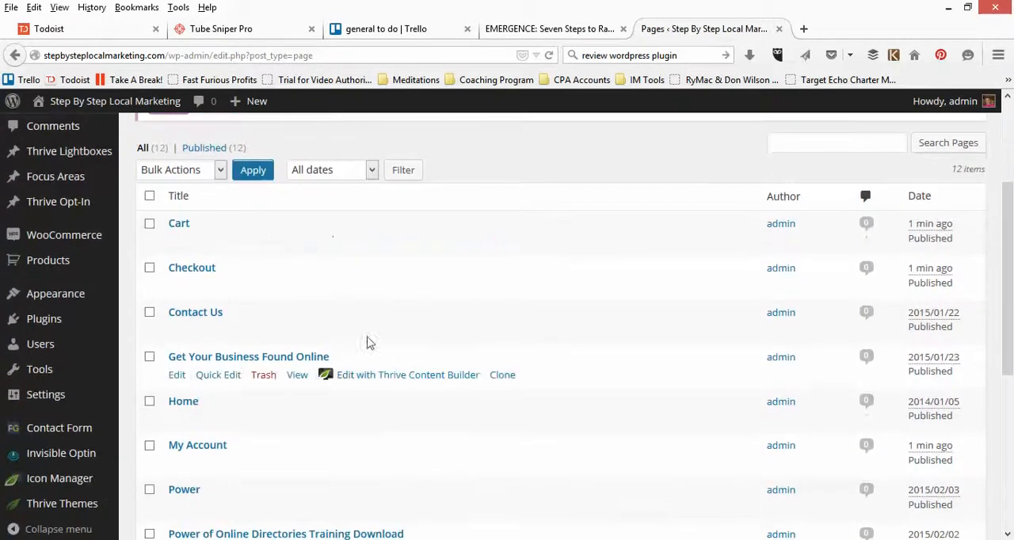
scroll(230, 404, down, 2)
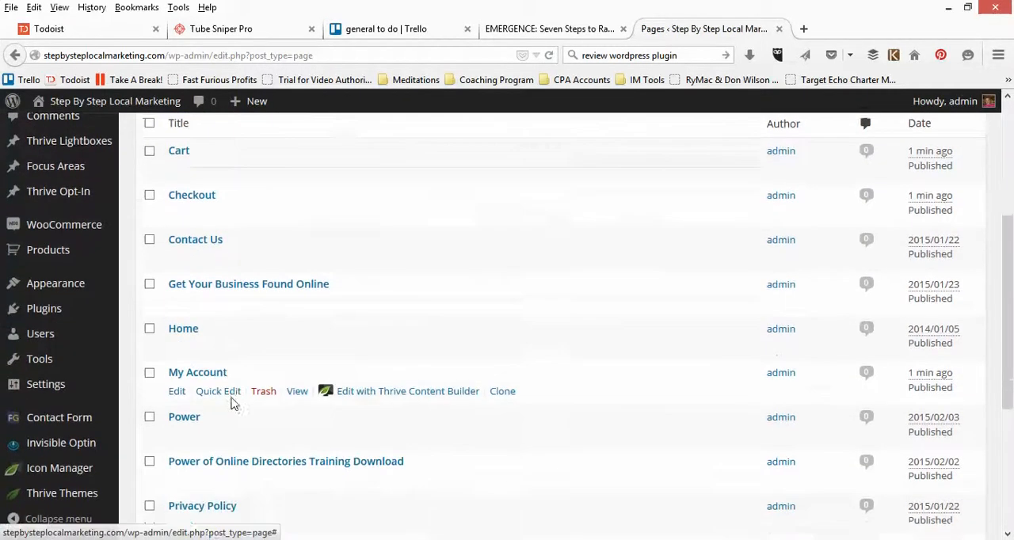
scroll(232, 404, down, 6)
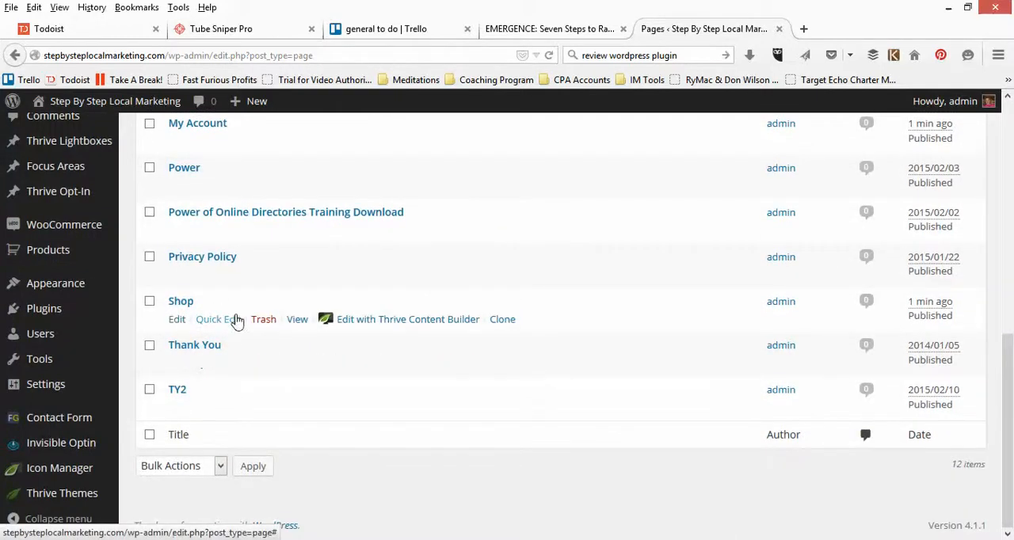
scroll(236, 320, up, 10)
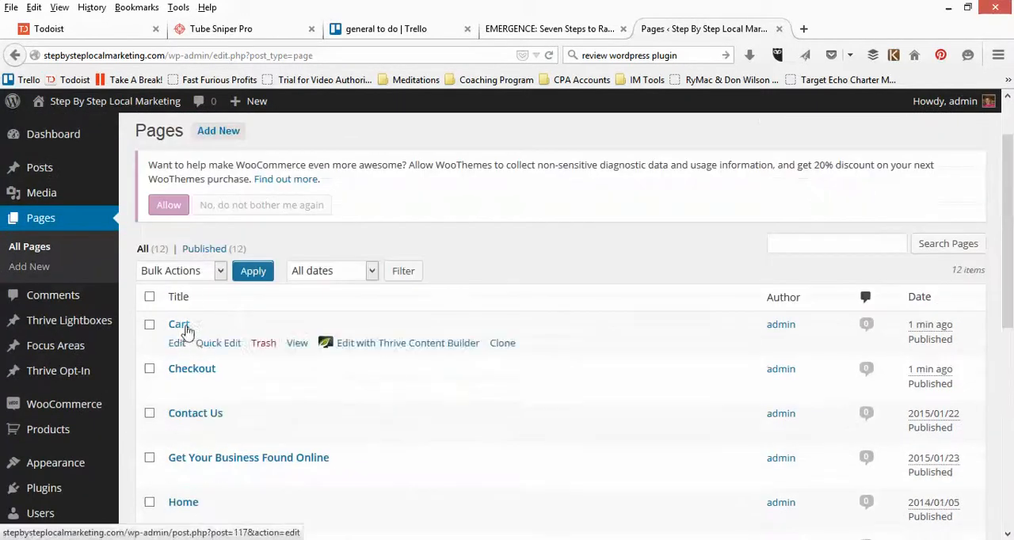
scroll(194, 371, down, 4)
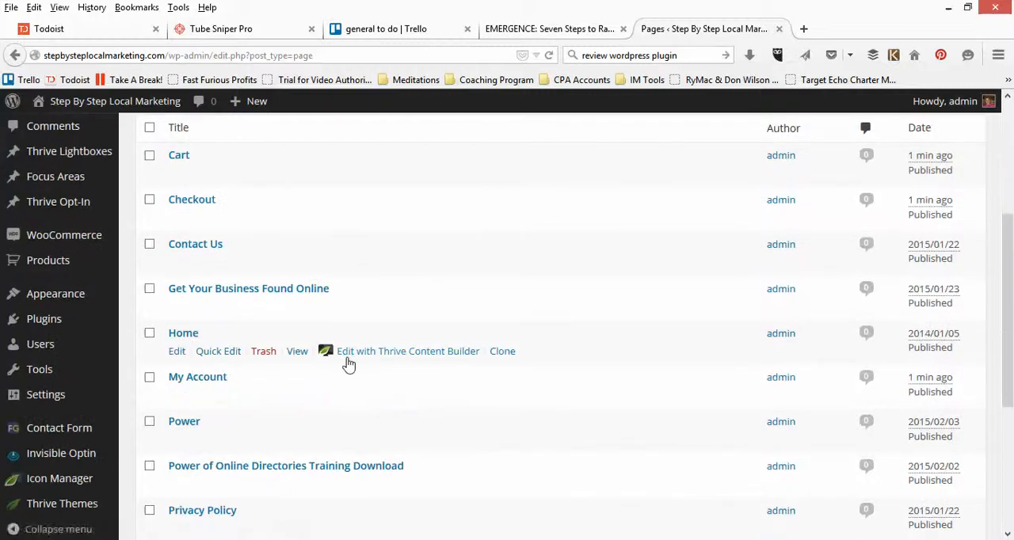
scroll(348, 363, down, 4)
scroll(347, 363, down, 2)
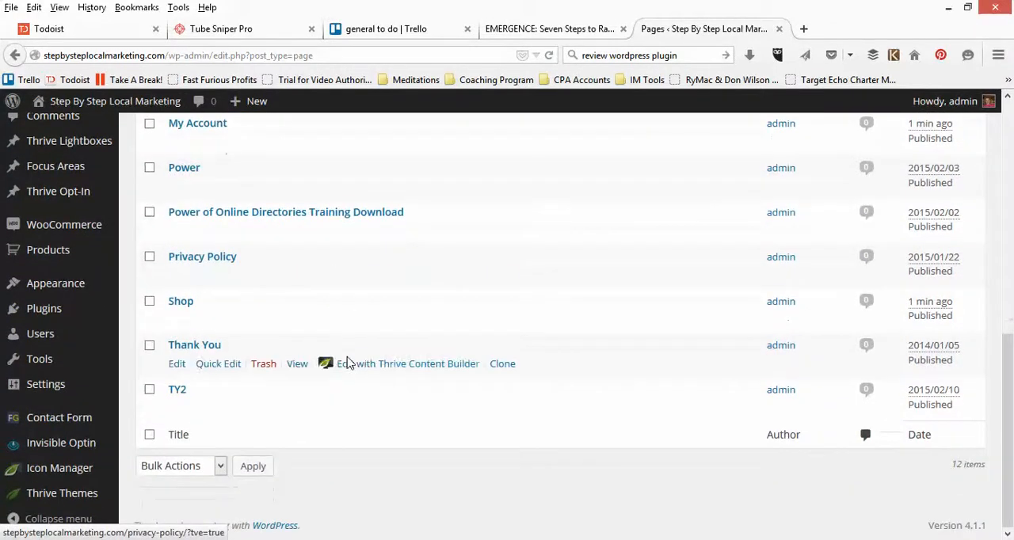